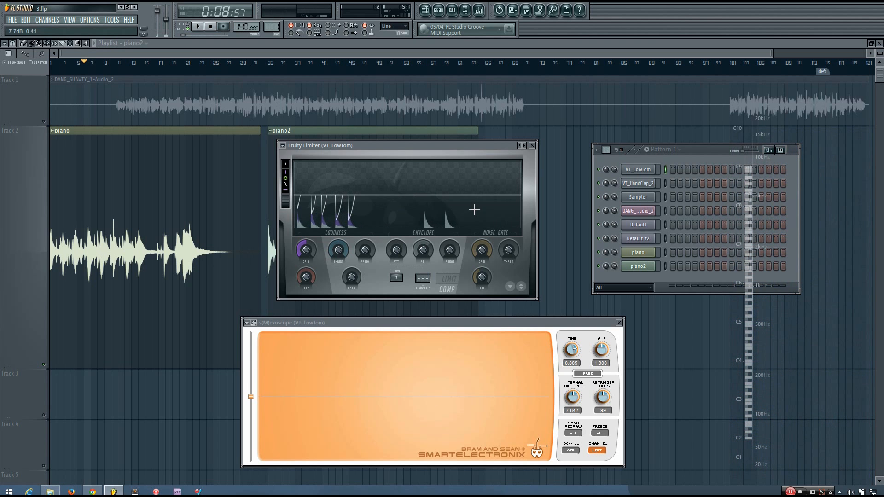
Arrange the s(M)exoscope and Fruity Limiter windows so that both displays stay fully in view, one above the other
mouse_move(479, 323)
mouse_down()
mouse_move(501, 323)
mouse_move(479, 325)
mouse_up()
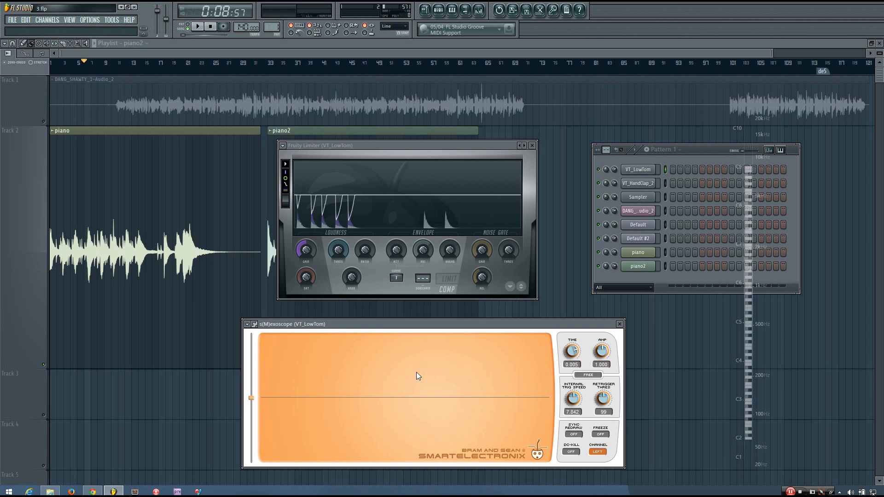
drag(430, 326, 409, 328)
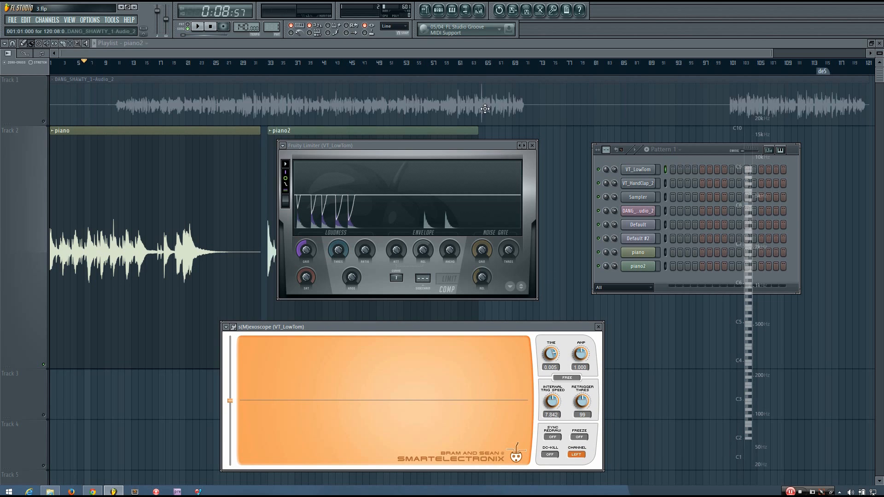
drag(464, 145, 464, 142)
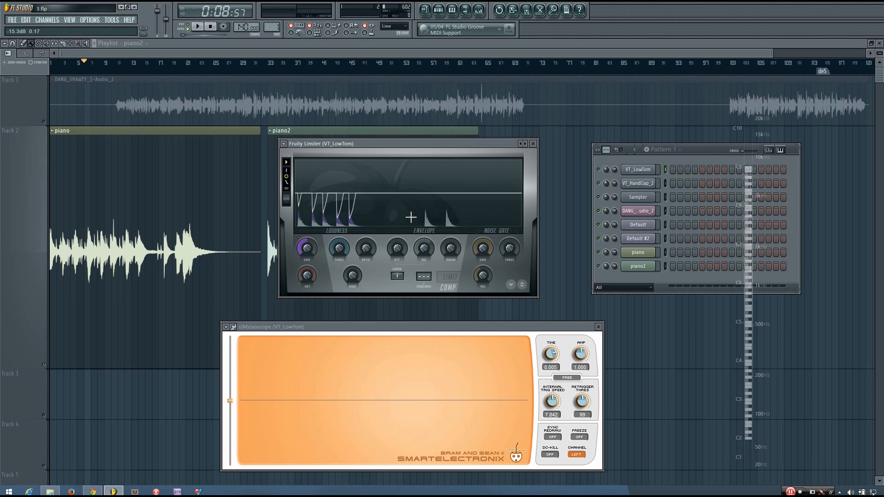
mouse_move(442, 144)
mouse_down()
mouse_move(452, 144)
mouse_move(444, 151)
mouse_up()
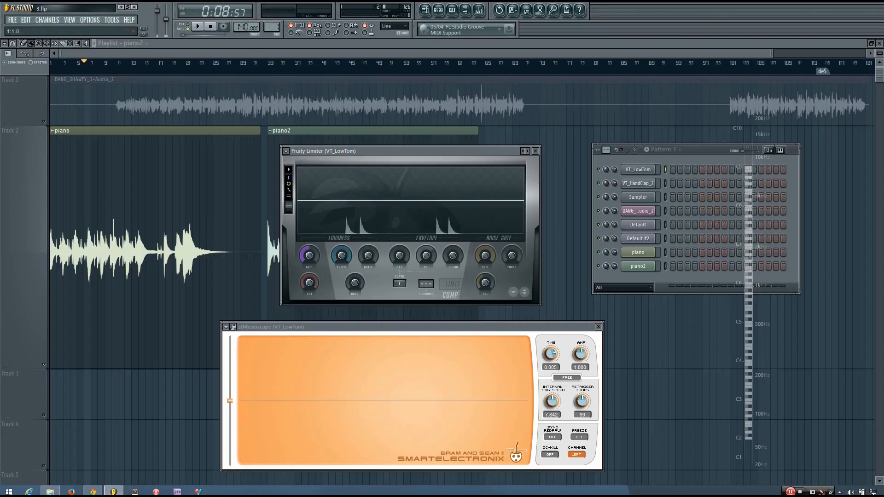
Sweep the limiter's compressor threshold up and down, leaving it low, well beneath the waveform peaks in the display
click(309, 255)
mouse_move(342, 254)
mouse_down()
mouse_move(348, 243)
mouse_move(348, 259)
mouse_up()
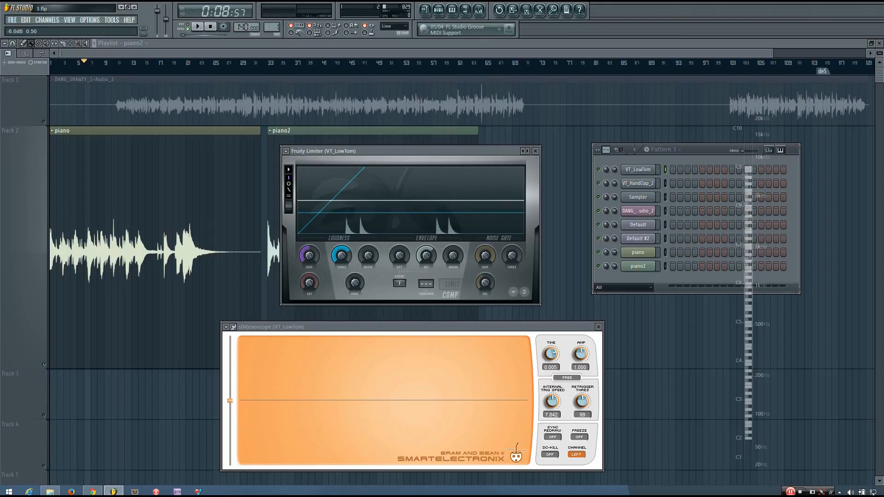
mouse_move(348, 258)
mouse_down()
mouse_move(346, 267)
mouse_move(344, 255)
mouse_up()
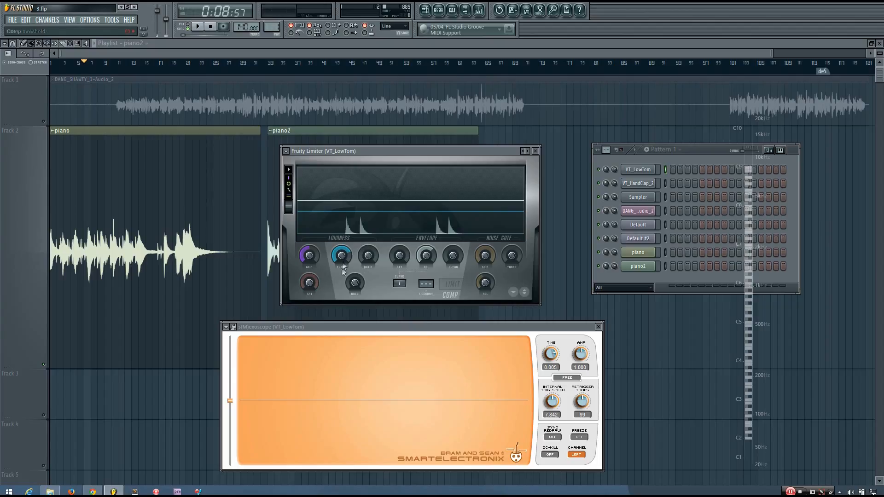
drag(341, 256, 341, 279)
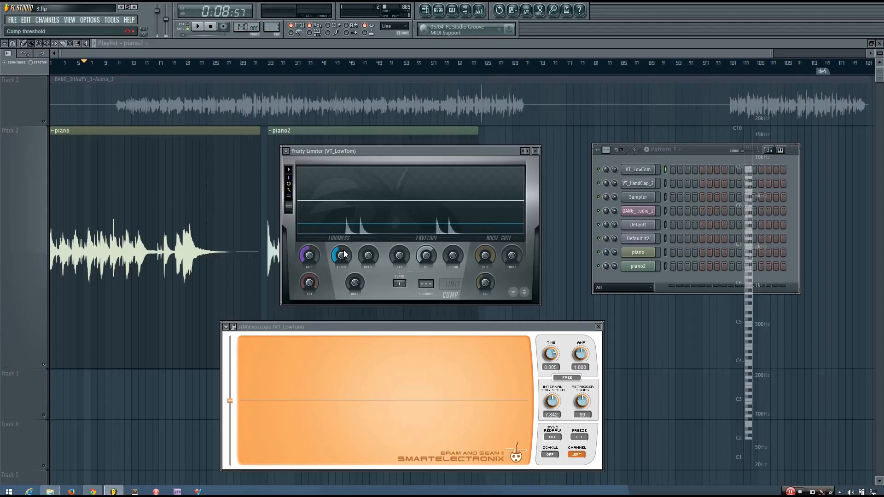
drag(345, 255, 344, 254)
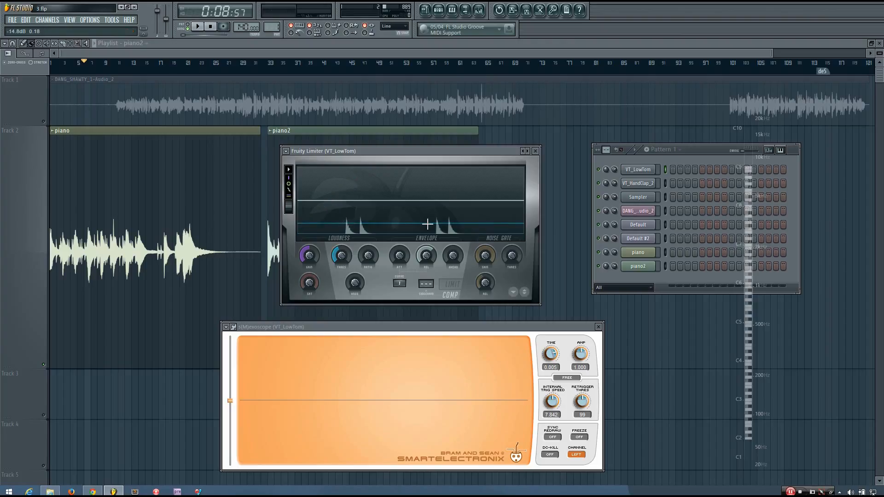
drag(341, 255, 341, 260)
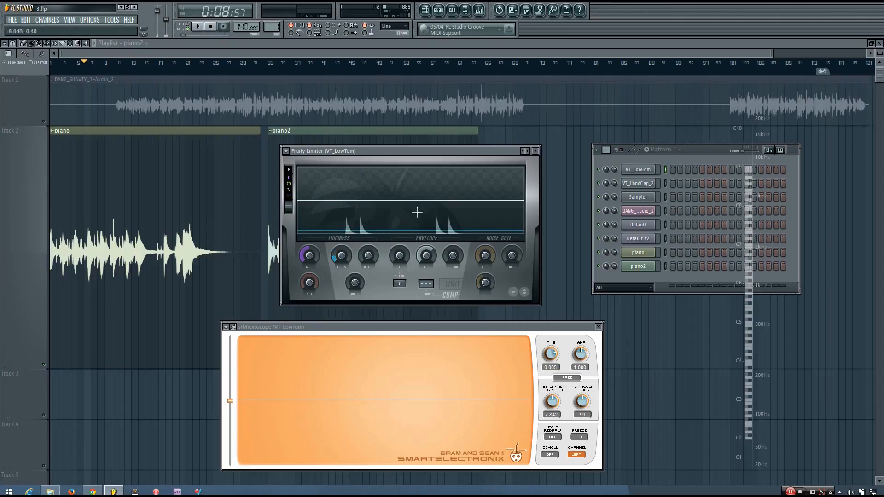
drag(341, 250, 341, 246)
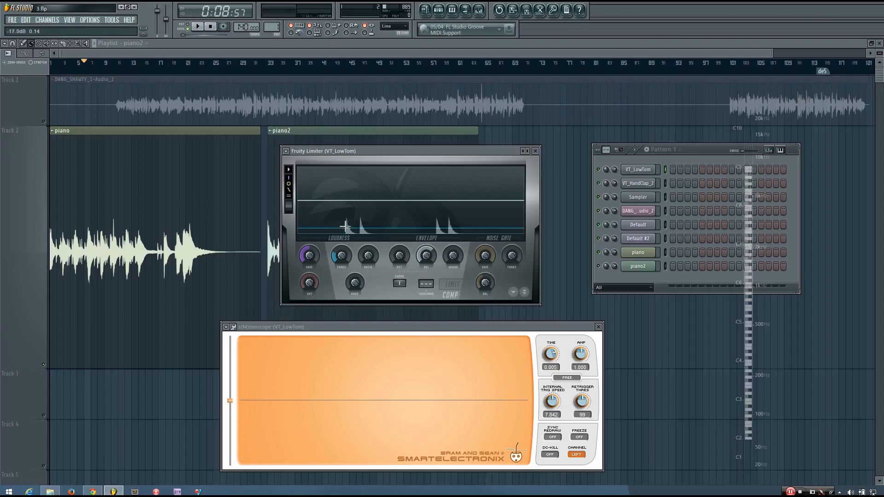
drag(341, 253, 341, 248)
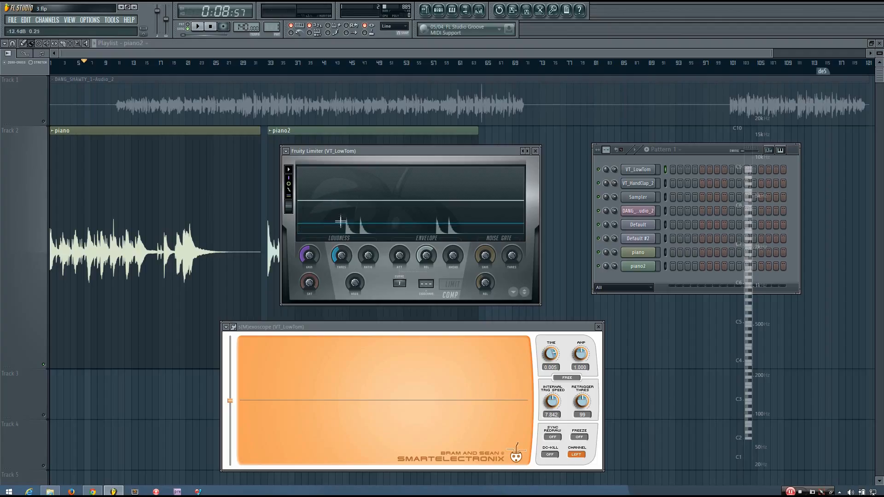
drag(342, 254, 343, 268)
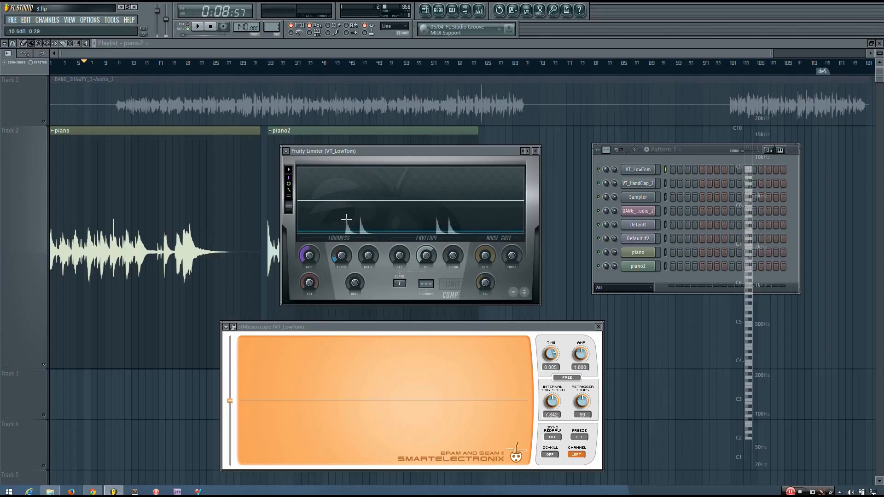
drag(402, 237, 400, 238)
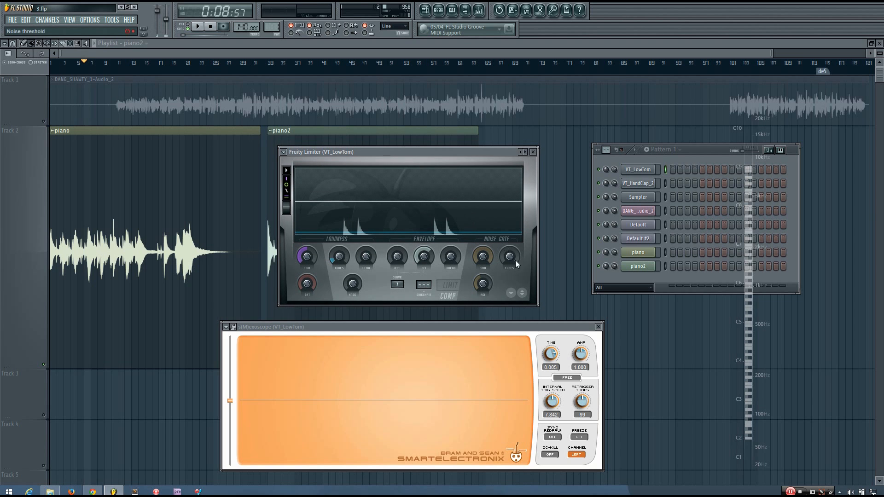
Play the VT_LowTom sound repeatedly at C5 and raise the compressor threshold slightly, keeping it below the hit peaks
key(q)
key(q)
key(q)
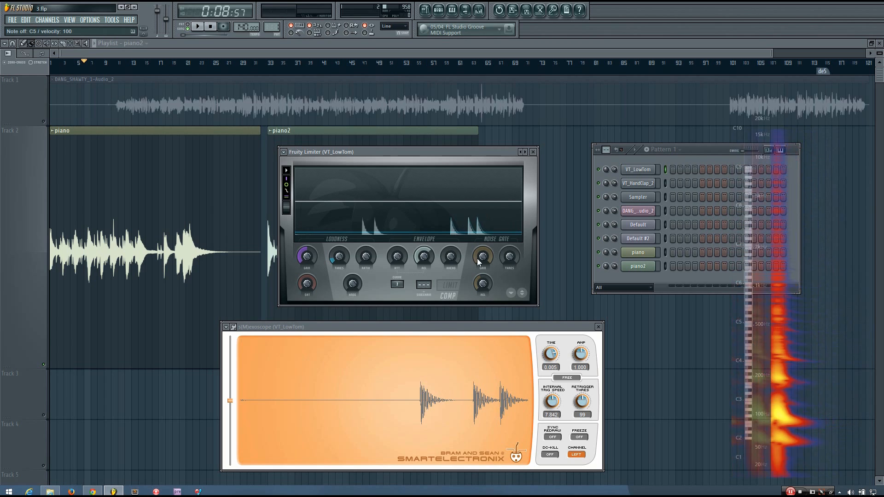
key(q)
key(q)
key(q)
mouse_move(338, 253)
mouse_down()
mouse_move(338, 203)
mouse_move(338, 256)
mouse_up()
key(q)
key(q)
key(q)
key(q)
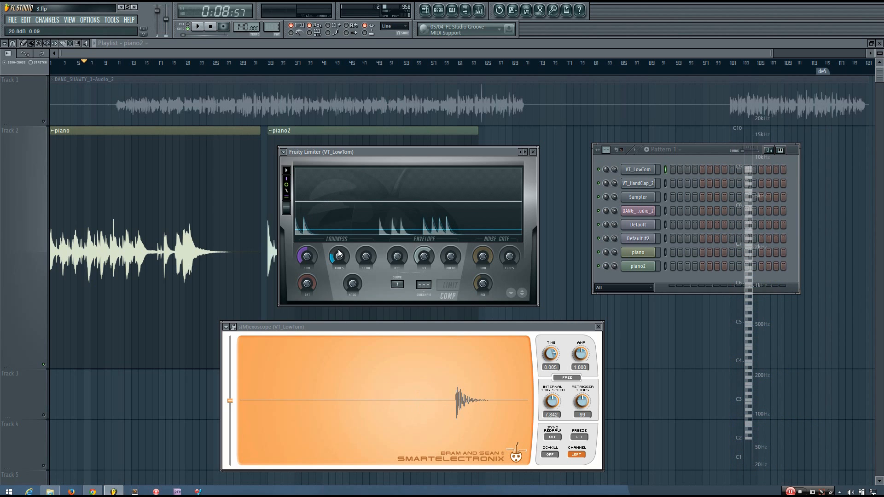
Try different compressor ratio settings, turning the ratio up and down around a moderate amount
drag(374, 251, 374, 242)
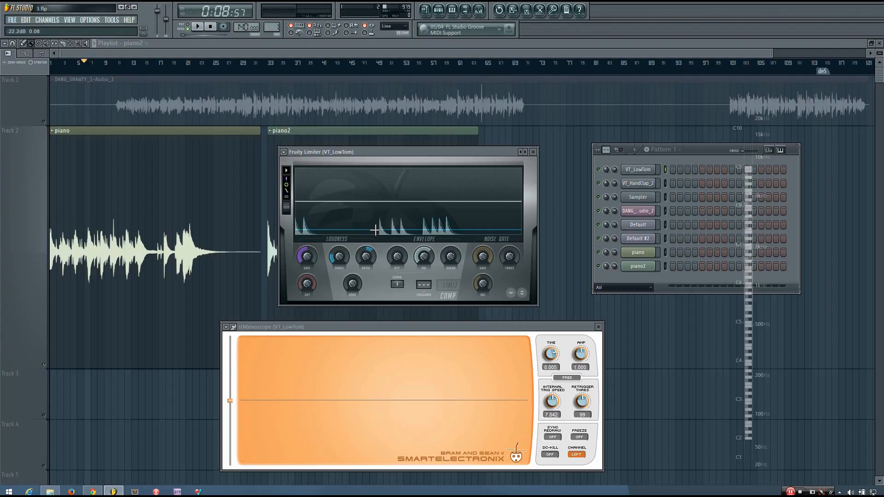
drag(367, 257, 367, 255)
drag(367, 260, 367, 265)
drag(367, 260, 367, 256)
drag(367, 256, 367, 243)
drag(363, 256, 363, 265)
click(371, 258)
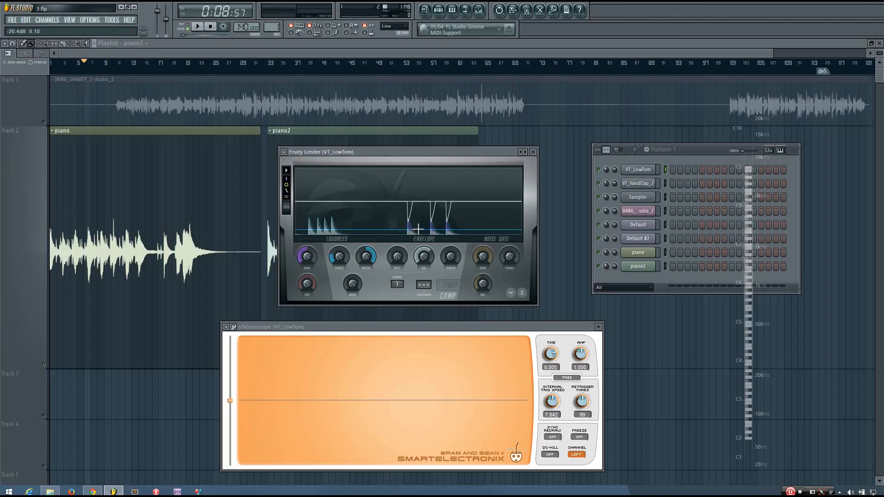
Reset the compressor ratio, raise it to a moderate amount, and play the low tom three times to hear the compression
alt+click(369, 258)
mouse_move(366, 257)
mouse_down()
mouse_move(366, 246)
mouse_move(369, 254)
mouse_up()
key(z)
key(z)
key(z)
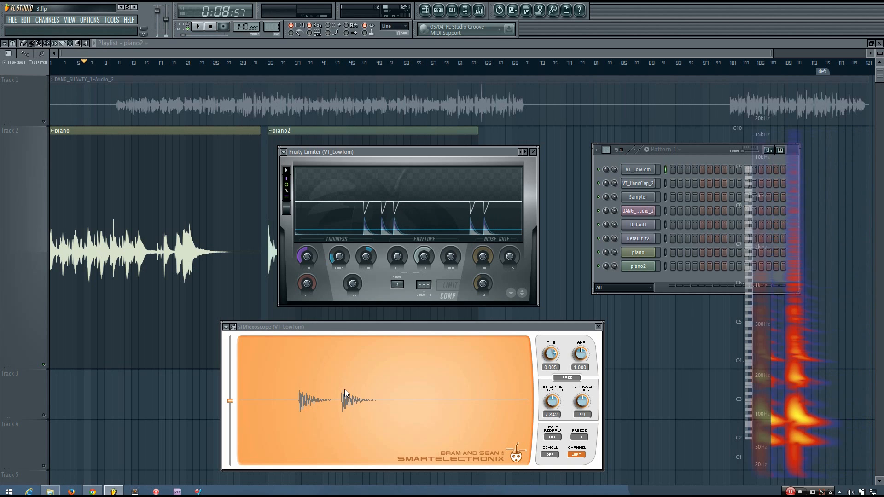
Reset the compressor ratio, turn it up to a high setting, and play the low tom to hear the heavy compression
click(370, 259)
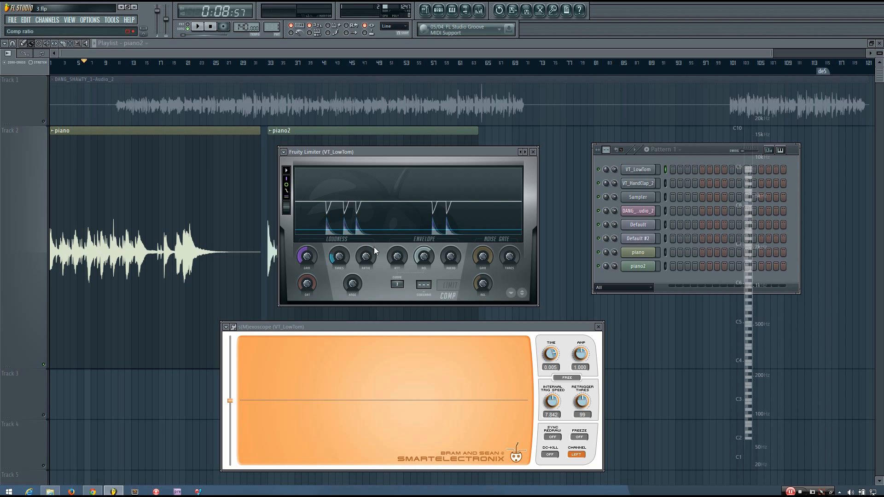
drag(366, 256, 366, 249)
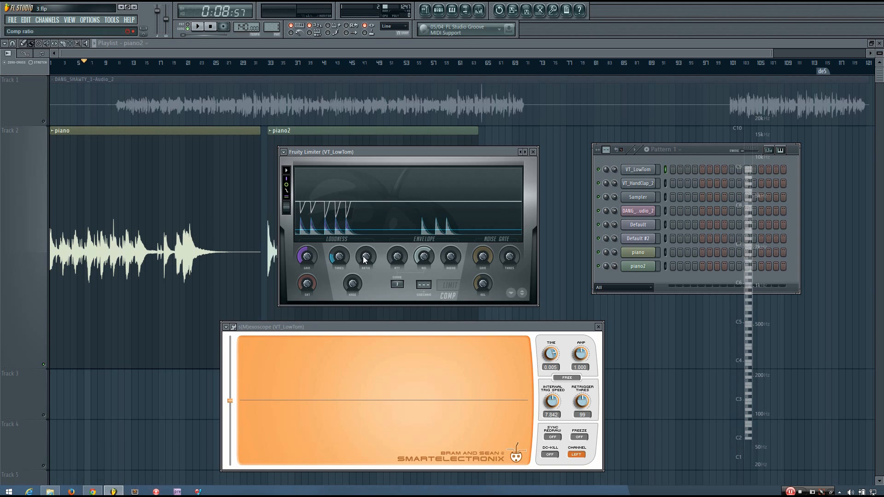
drag(364, 260, 364, 231)
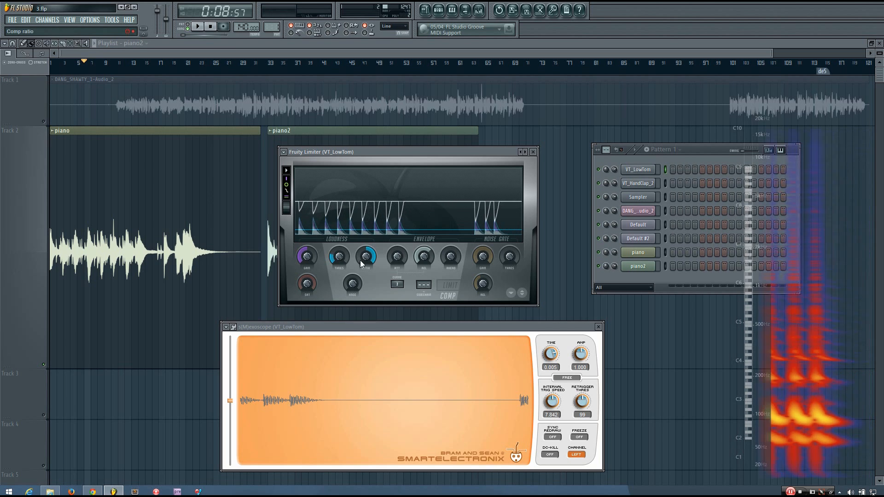
key(q)
key(q)
key(q)
key(q)
Lower the compressor threshold further and play the low tom repeatedly to hear the stronger compression
mouse_move(339, 262)
mouse_down()
mouse_move(339, 254)
mouse_move(338, 277)
mouse_move(339, 269)
mouse_up()
key(q)
key(q)
key(q)
key(q)
key(q)
key(q)
key(q)
key(q)
key(q)
key(q)
key(q)
key(q)
key(q)
key(q)
key(q)
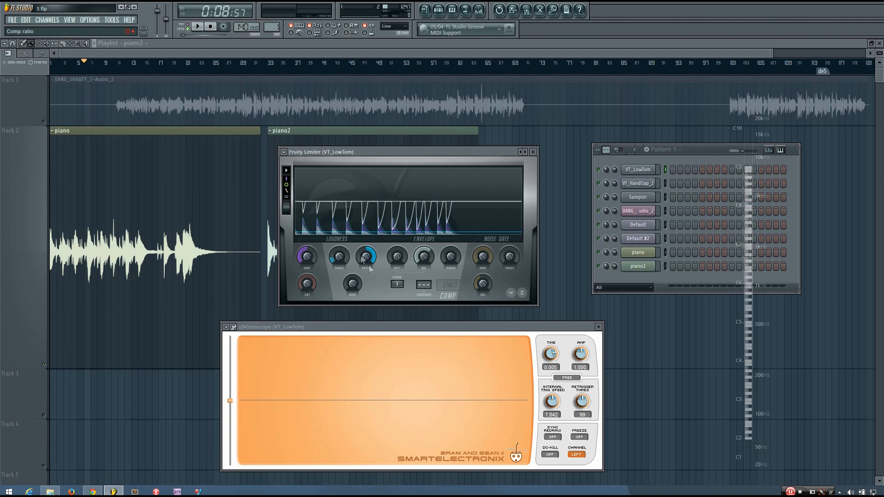
Reduce the compressor ratio to a moderate amount, adjust the threshold close to the bottom, and play the low tom repeatedly
mouse_move(367, 257)
mouse_down()
mouse_move(366, 277)
mouse_move(366, 254)
mouse_up()
drag(338, 260, 338, 265)
key(q)
key(q)
key(q)
key(q)
key(q)
key(q)
key(q)
key(q)
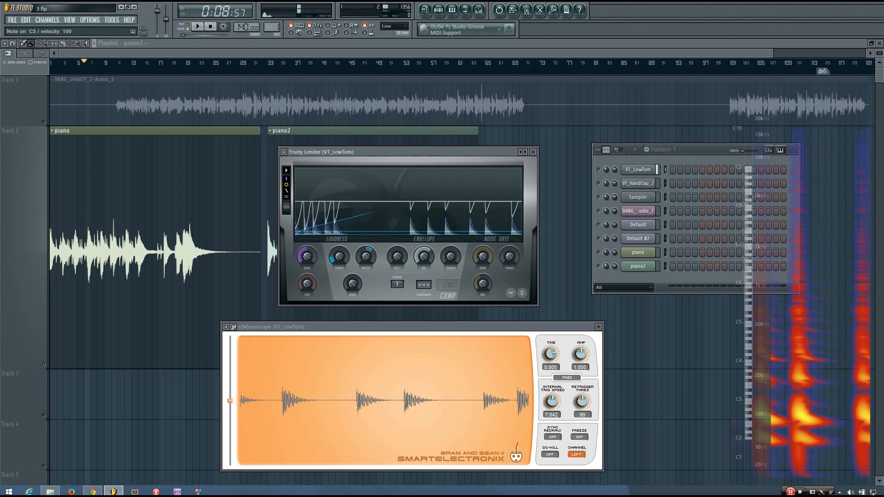
key(q)
key(q)
key(q)
key(q)
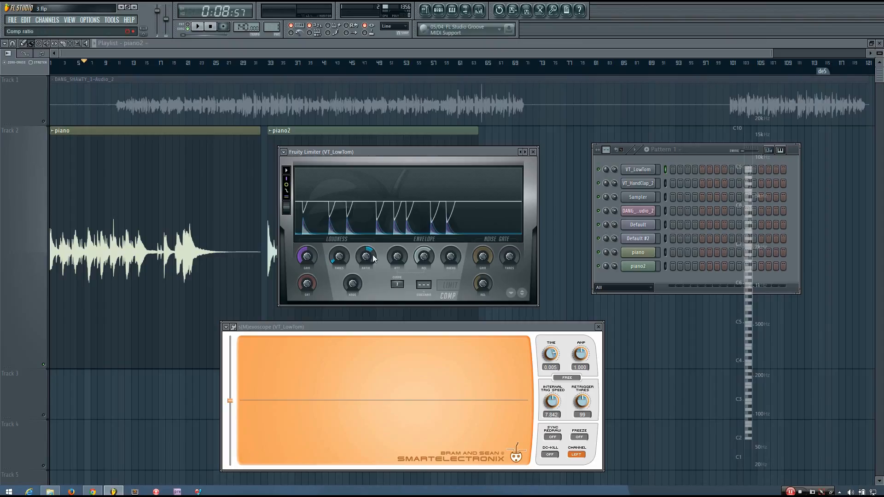
Try small changes to the limiter's gain and play the low tom three times
alt+click(346, 258)
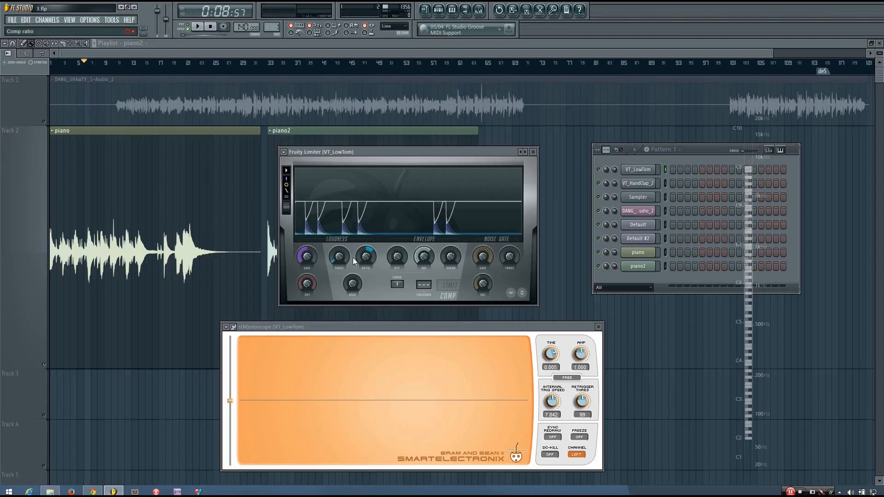
drag(307, 254, 307, 248)
drag(306, 256, 307, 255)
key(z)
key(z)
key(z)
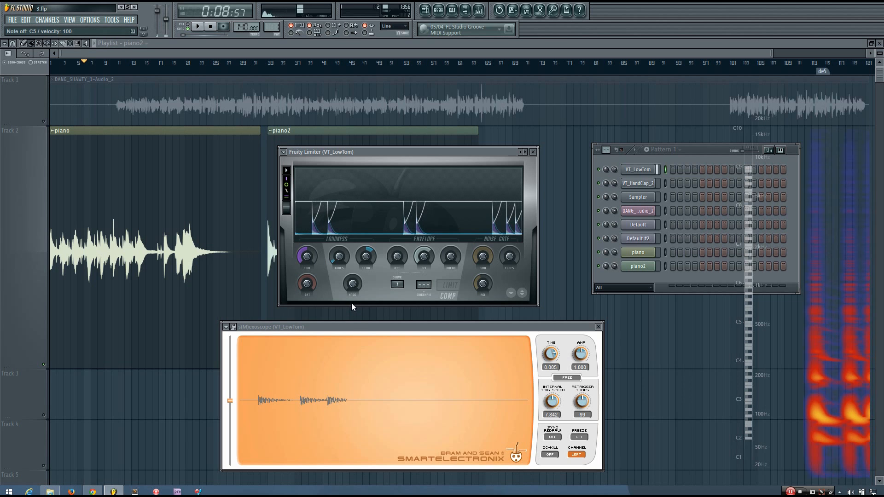
Raise the limiter's gain strongly to make up for the lost level, and play the low tom repeatedly
drag(306, 258, 306, 258)
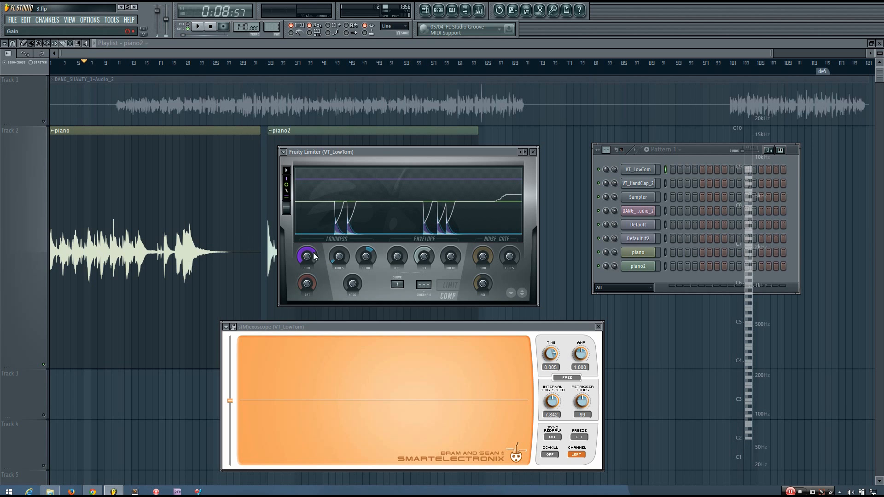
key(z)
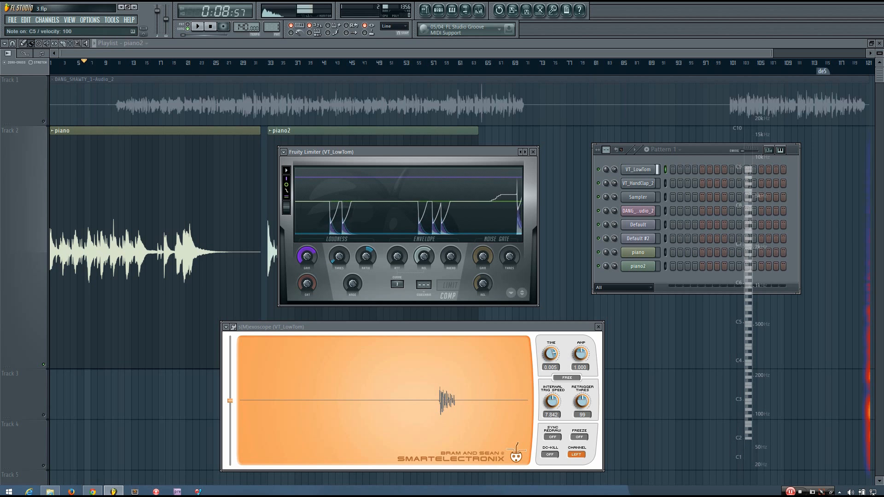
key(z)
key(z)
key(z)
key(z)
key(z)
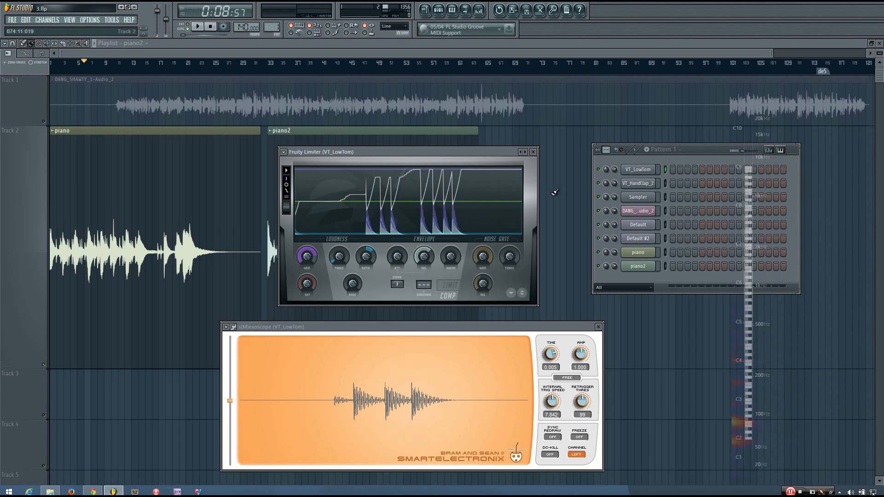
key(z)
key(z)
key(z)
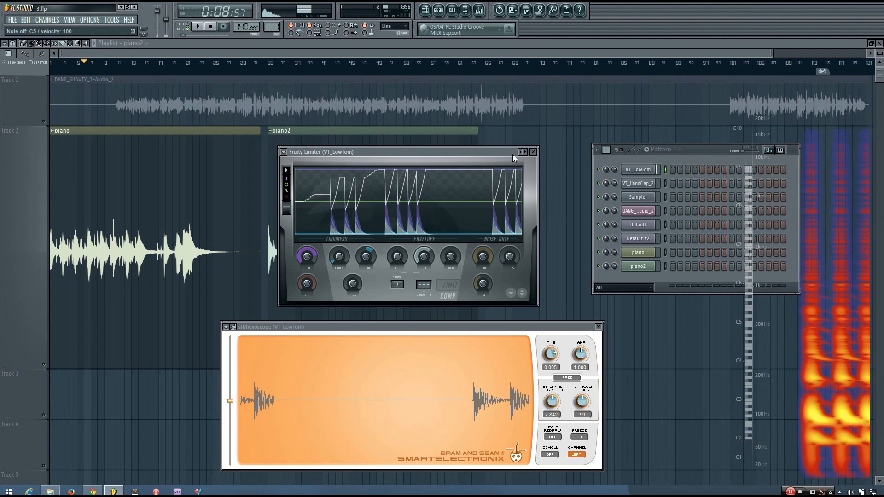
Open the mixer, place it above the oscilloscope window, and play the low tom through the VT_LowTom track
click(485, 10)
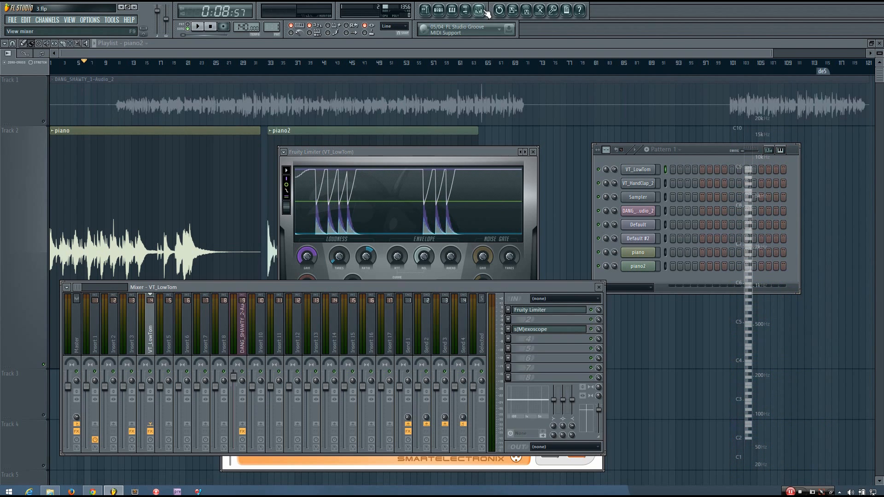
drag(496, 289, 487, 118)
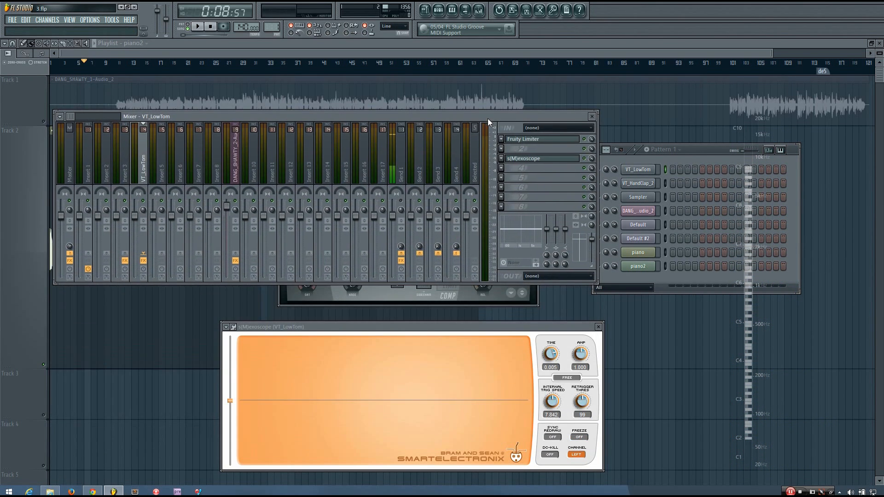
key(z)
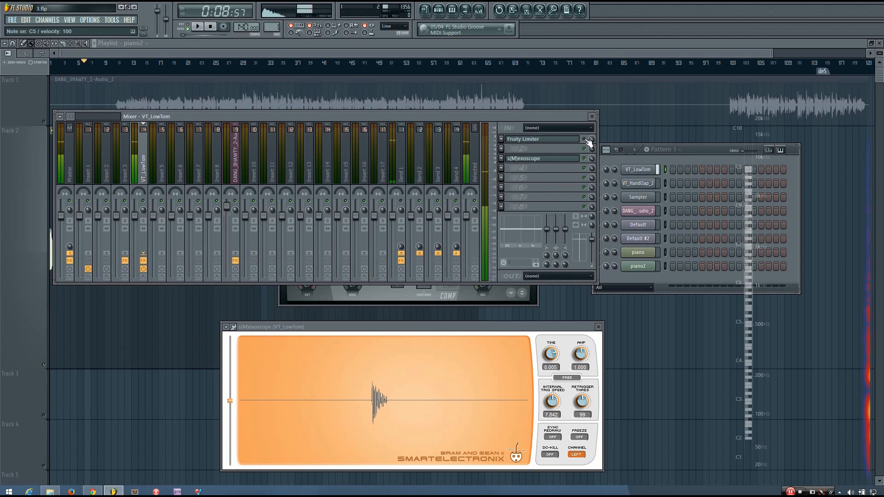
key(z)
key(z)
key(z)
key(z)
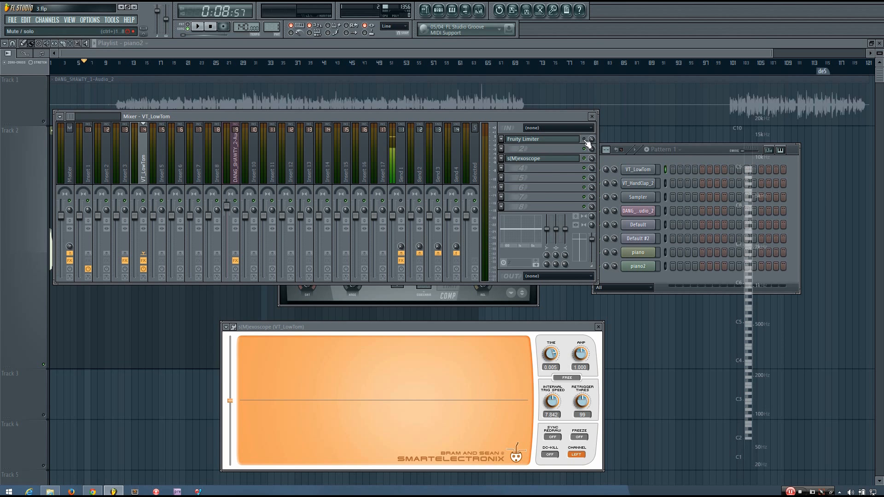
Toggle the Fruity Limiter effect on the VT_LowTom mixer track and play the low tom to compare processed and unprocessed sound
key(z)
key(z)
key(z)
click(584, 139)
key(z)
key(z)
key(z)
key(q)
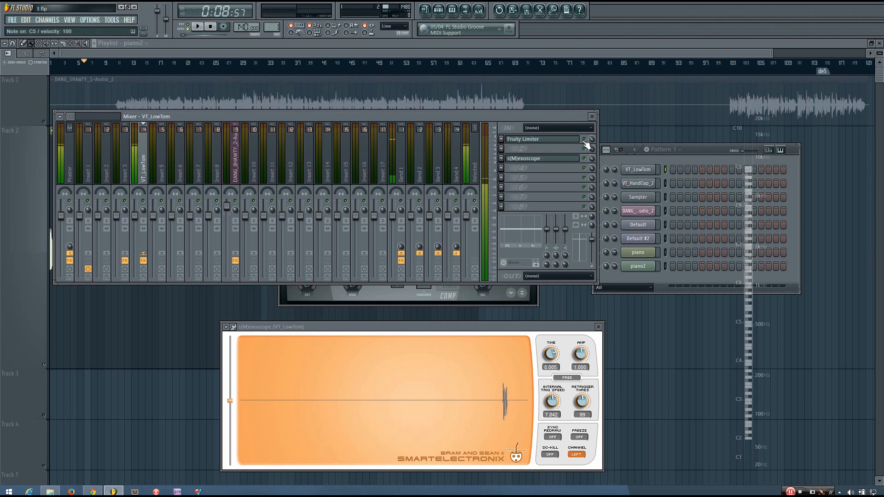
Toggle Fruity Limiter on the VT_LowTom track once more, play the low tom repeatedly for comparison, and close the mixer
key(q)
key(q)
click(585, 140)
key(q)
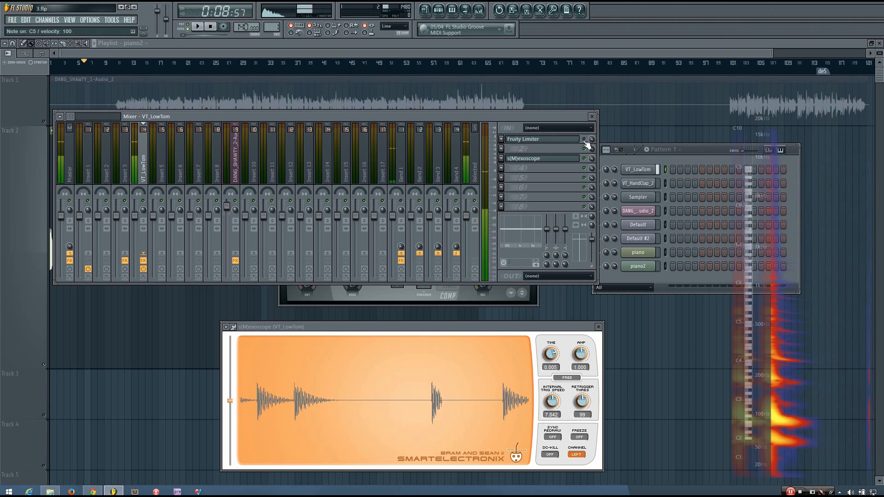
key(q)
key(q)
key(q)
key(q)
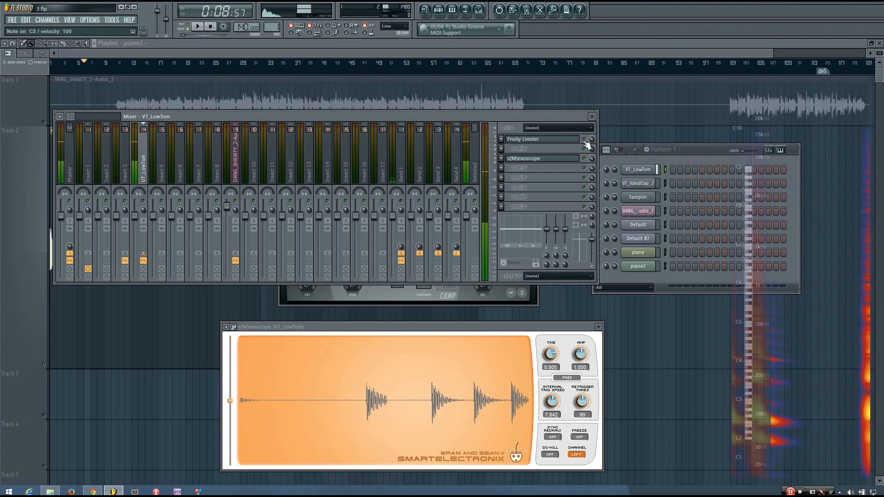
key(q)
key(q)
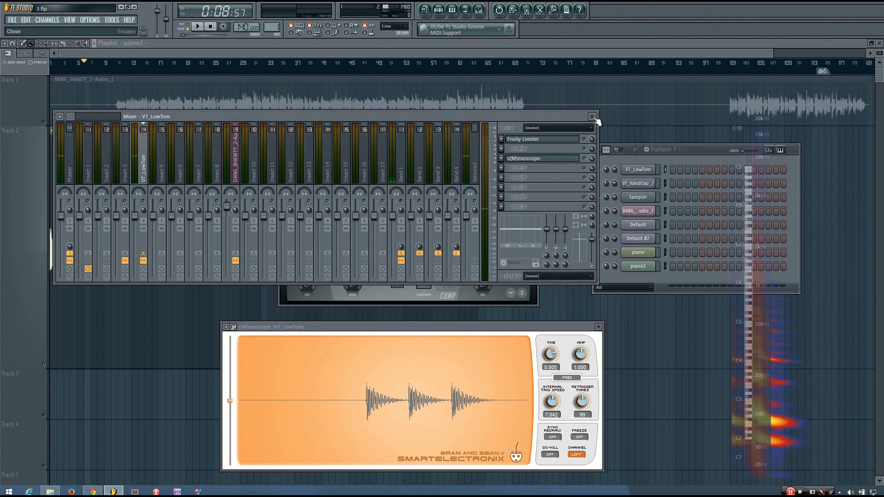
click(593, 117)
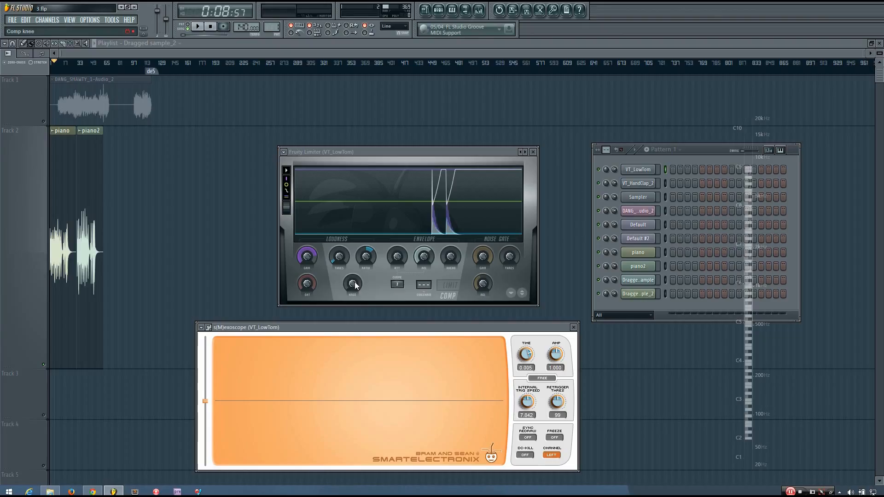
Vary the compressor's knee in Fruity Limiter, reset it to 0%, and vary it again
mouse_move(353, 282)
mouse_down()
mouse_move(353, 246)
mouse_move(354, 287)
mouse_up()
alt+click(354, 283)
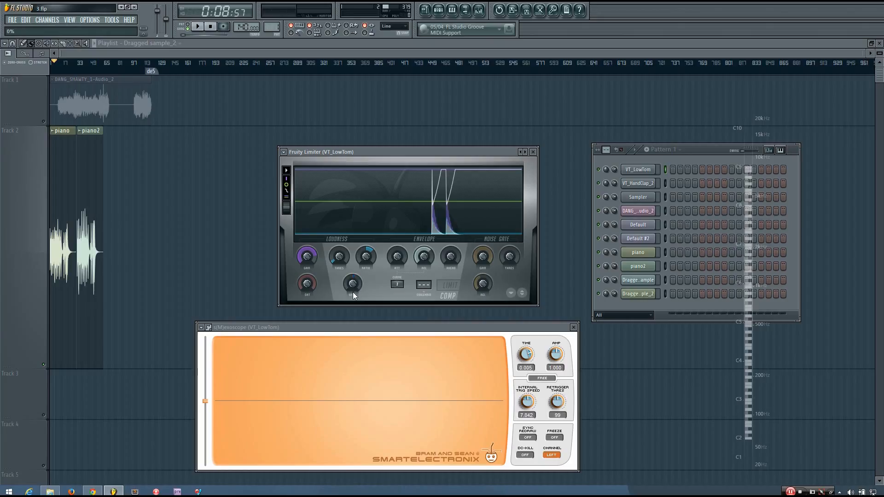
mouse_move(354, 284)
mouse_down()
mouse_move(352, 263)
mouse_move(353, 278)
mouse_up()
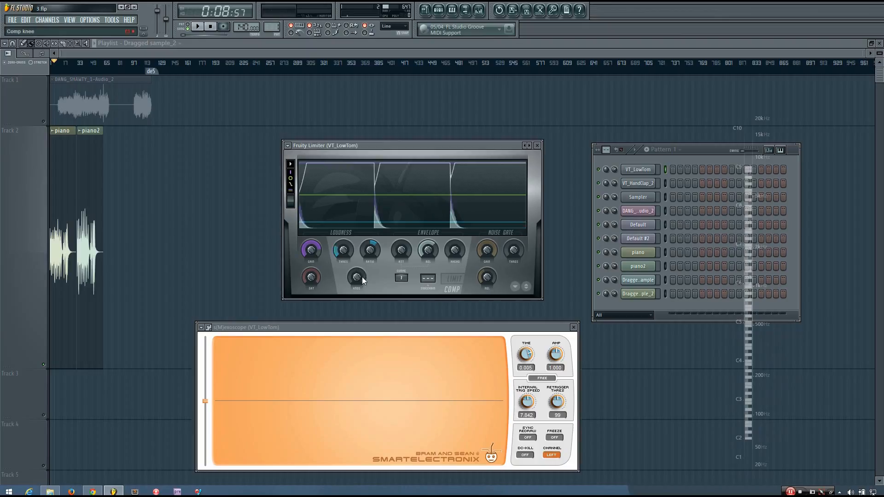
mouse_move(355, 279)
mouse_down()
mouse_move(355, 266)
mouse_move(363, 281)
mouse_up()
drag(359, 277, 358, 264)
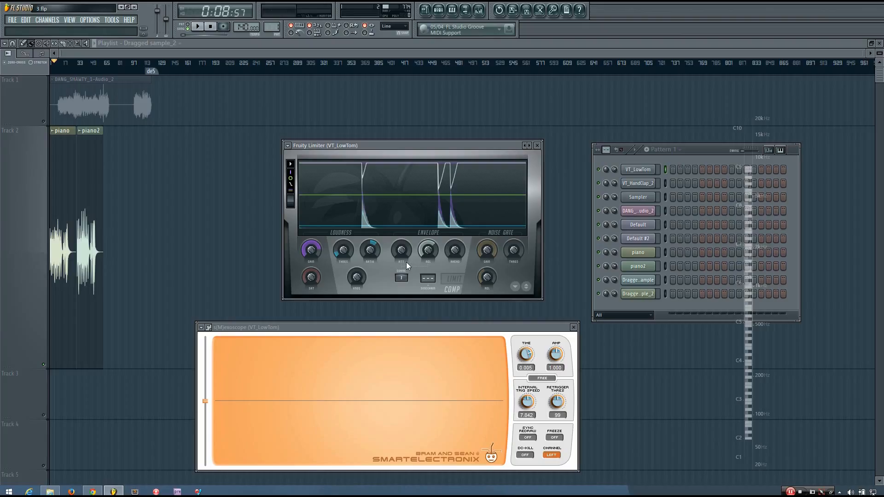
Make small changes to the compressor's attack and release times
drag(407, 262, 406, 290)
drag(432, 249, 431, 250)
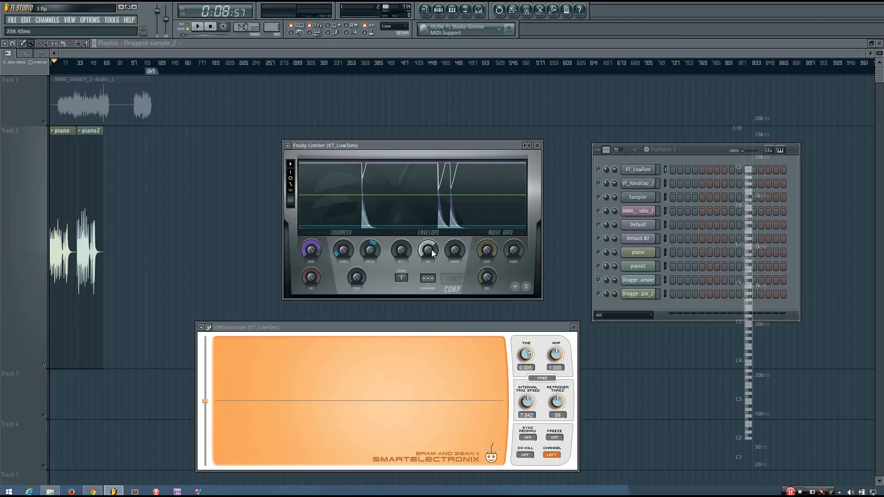
drag(403, 247, 426, 248)
click(403, 252)
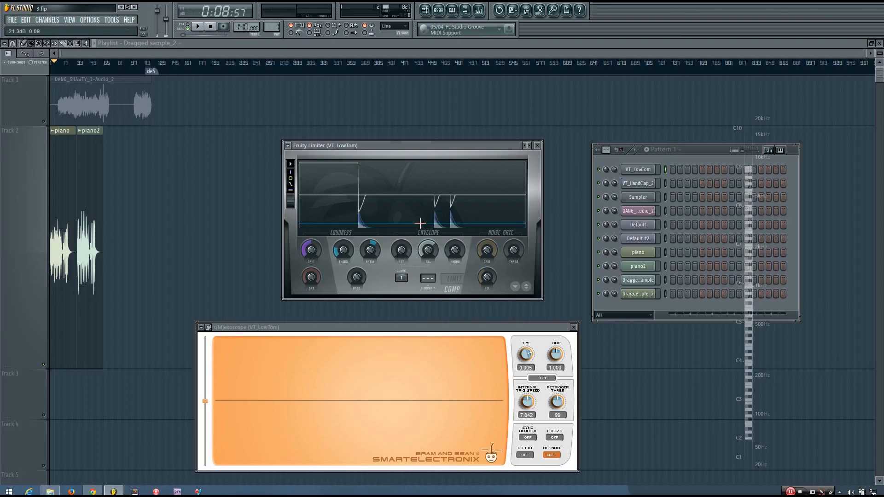
Increase the compressor's ratio, raise the attack time strongly, and play the low tom twice
drag(369, 252, 402, 248)
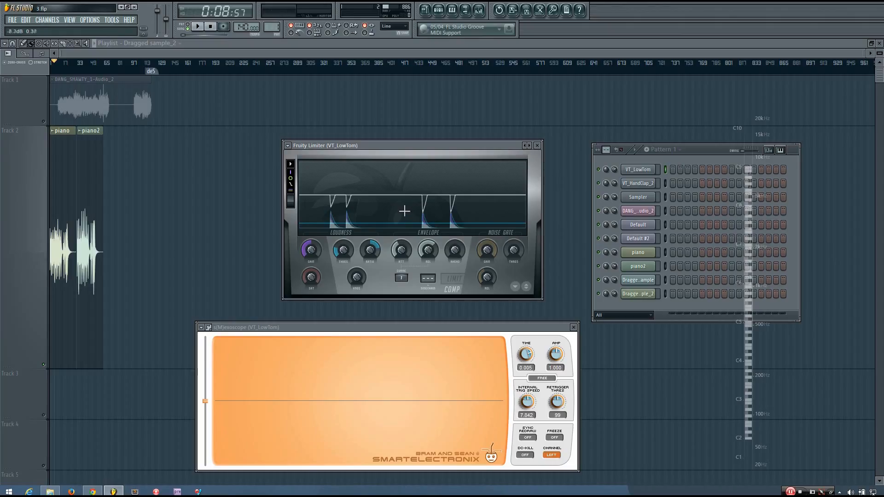
click(401, 255)
drag(401, 254, 401, 228)
key(q)
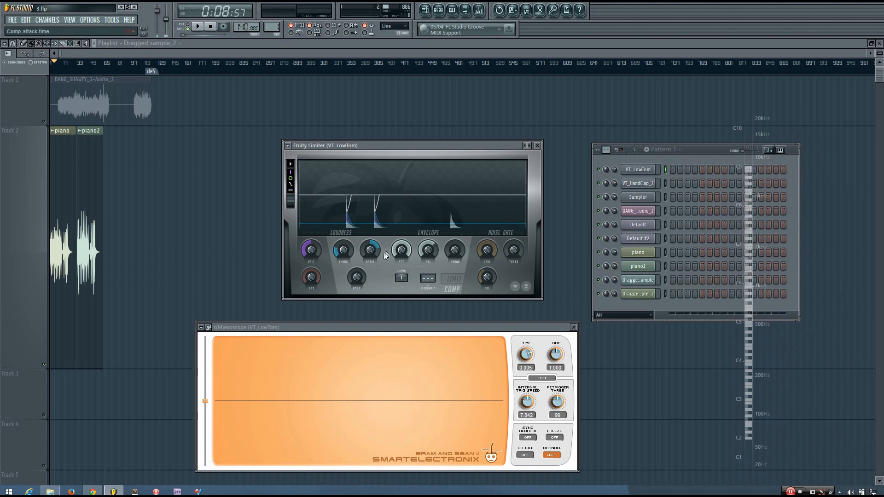
key(q)
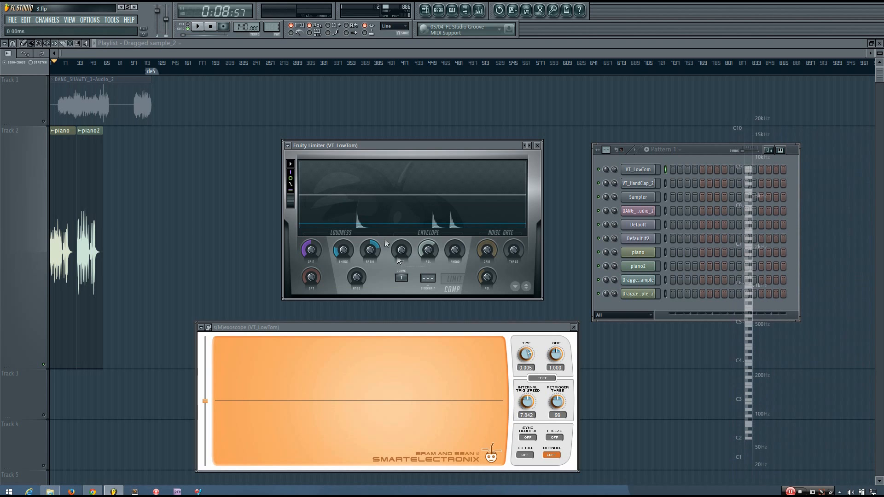
Play the low tom with the attack at 0.00 ms and again with a long attack time
key(q)
key(q)
key(q)
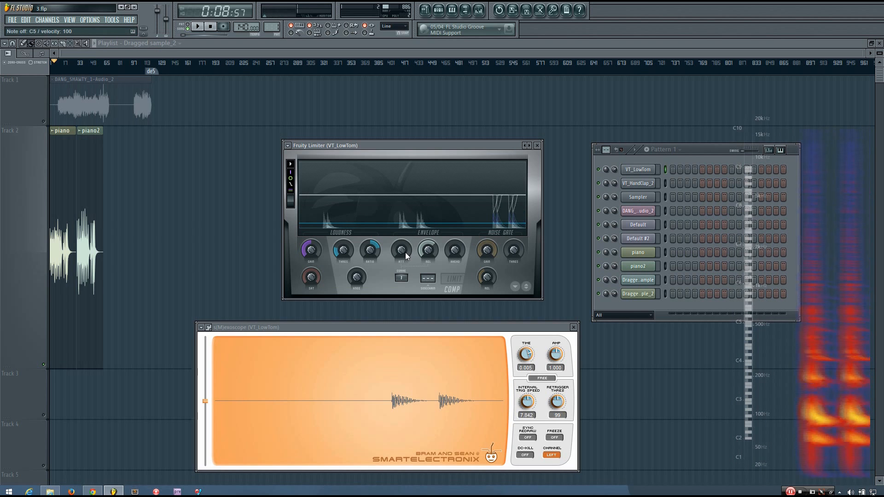
key(q)
key(q)
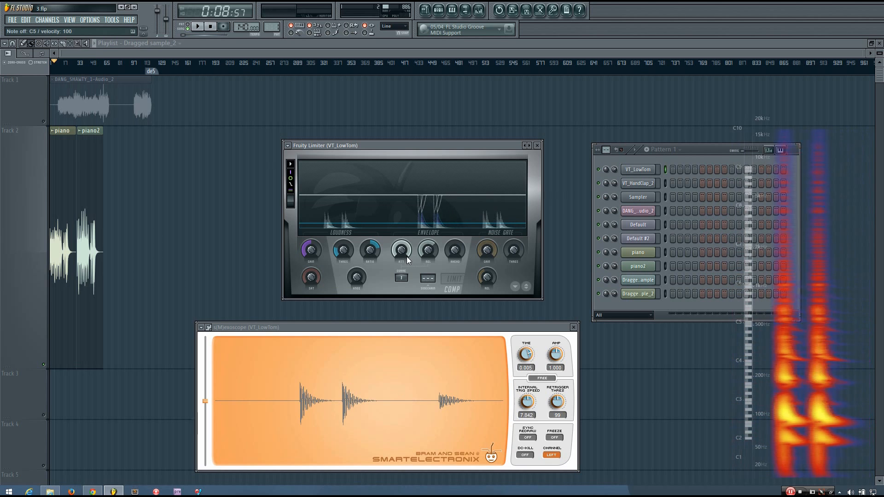
click(405, 255)
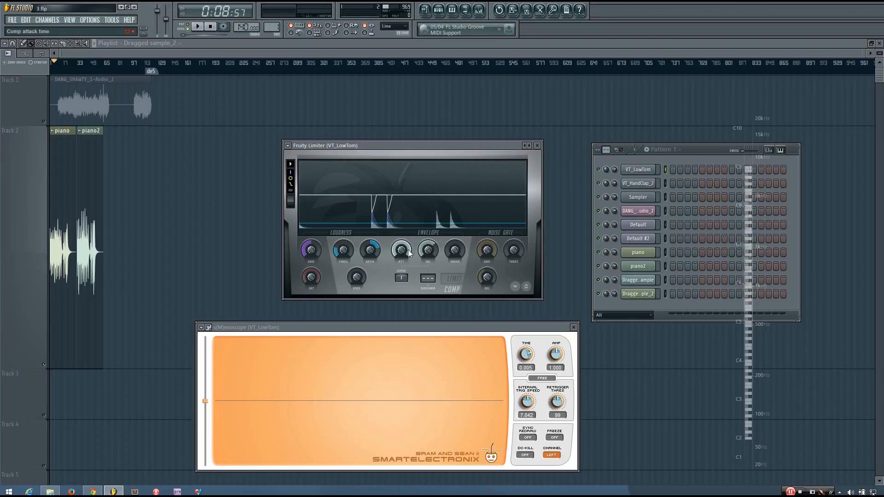
Try two shorter attack times on the compressor and play the low tom several times at each one
drag(408, 250, 400, 248)
key(z)
key(z)
key(z)
mouse_move(401, 253)
mouse_down()
mouse_move(402, 263)
mouse_move(401, 242)
mouse_up()
key(z)
key(z)
key(z)
key(z)
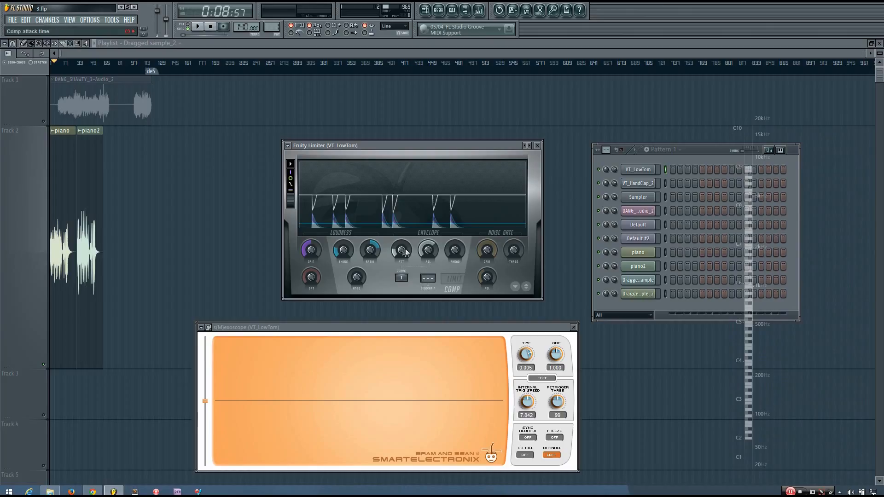
Raise the attack time in stages toward a long attack, playing the low tom between the increases
drag(401, 251, 402, 247)
drag(404, 252, 404, 233)
key(q)
key(q)
drag(398, 252, 399, 241)
key(q)
key(q)
key(q)
key(q)
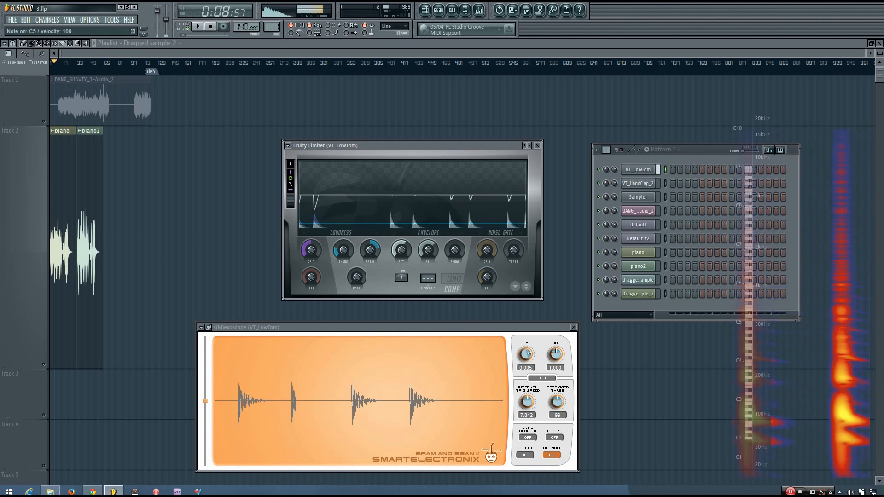
Adjust the compressor's release and attack times slightly and play the low tom three times
drag(425, 251, 424, 245)
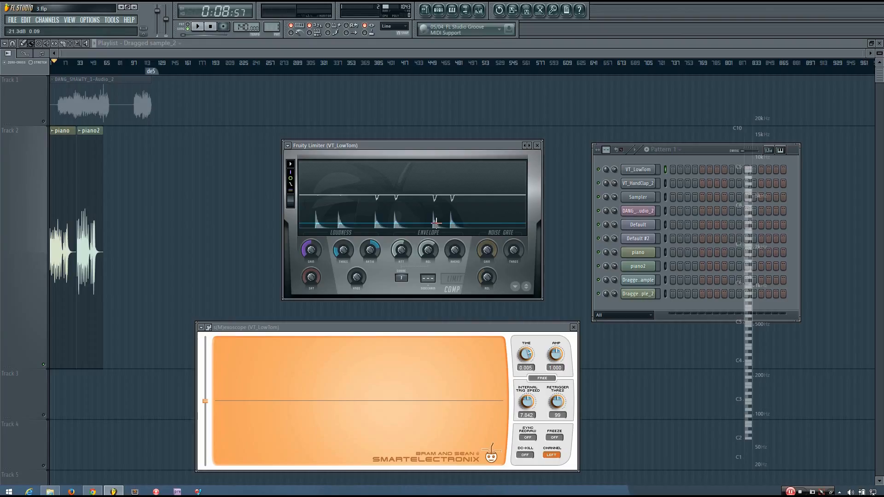
drag(402, 247, 403, 245)
key(q)
key(q)
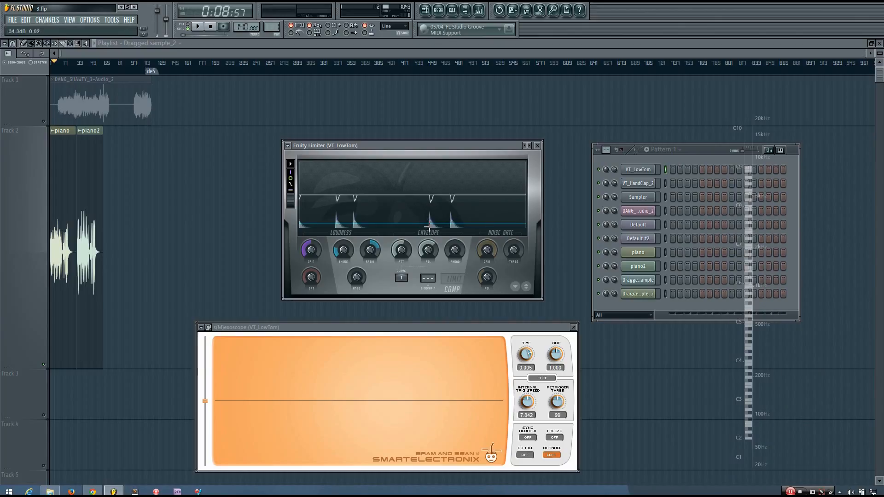
key(q)
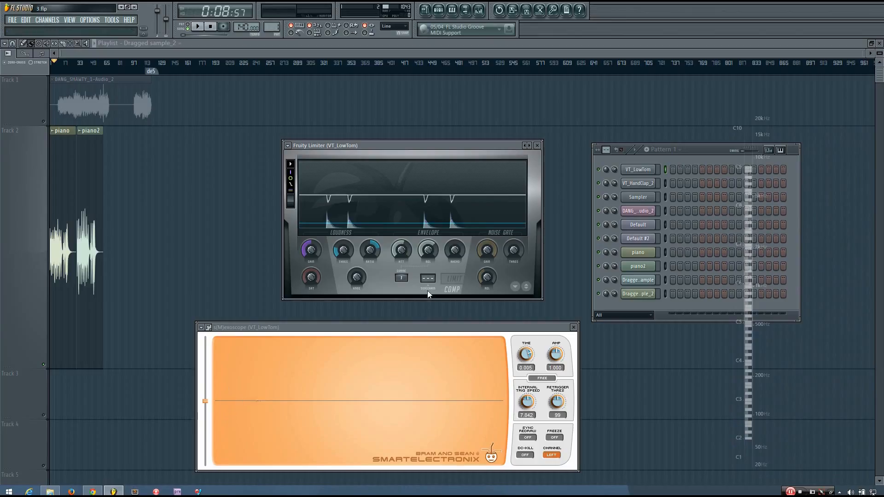
Readjust the compressor's attack time and play the low tom four times
click(405, 253)
drag(405, 253, 406, 251)
key(z)
key(z)
key(z)
key(z)
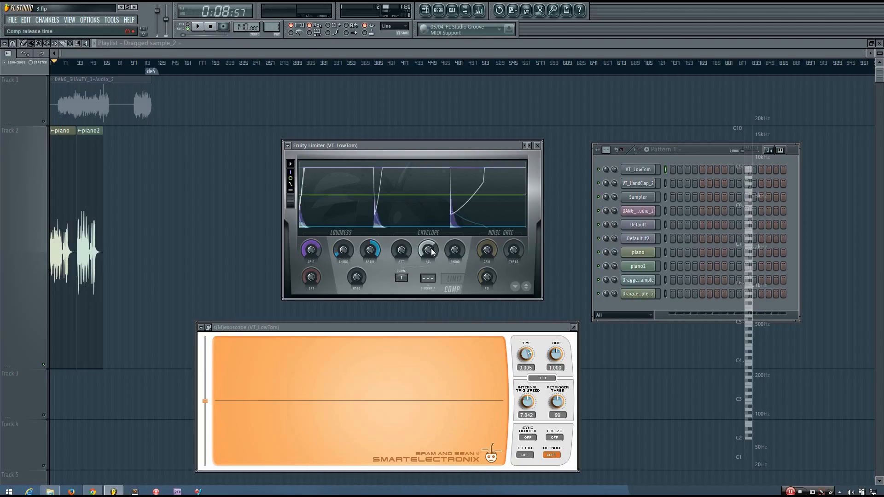
Lengthen the compressor's release time and play the low tom four times
click(431, 249)
key(q)
key(q)
key(q)
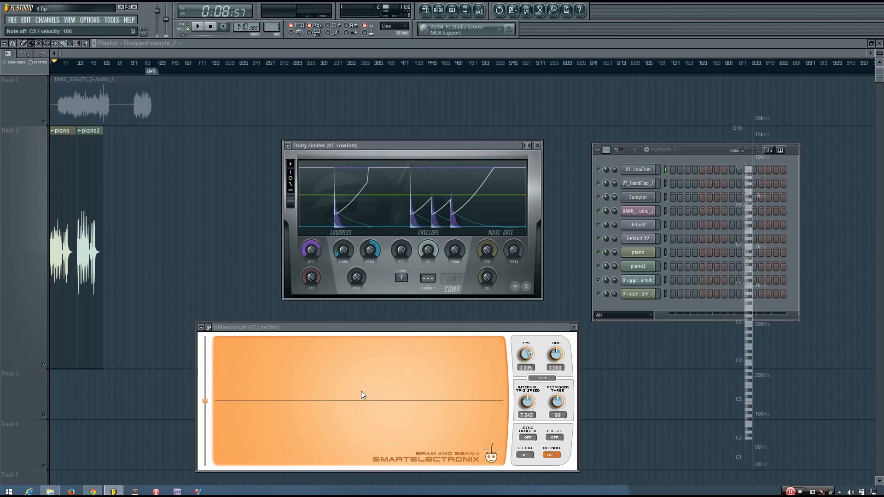
key(q)
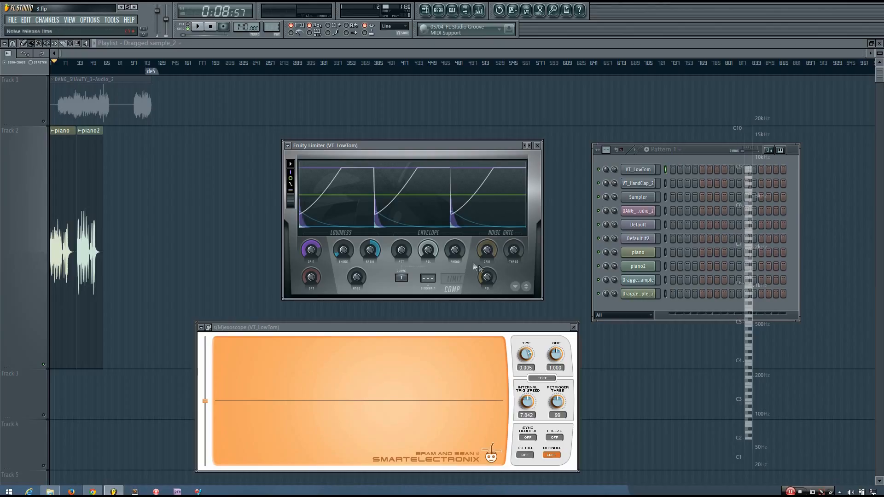
Shorten the compressor's release time and play the low tom three times
click(430, 256)
key(q)
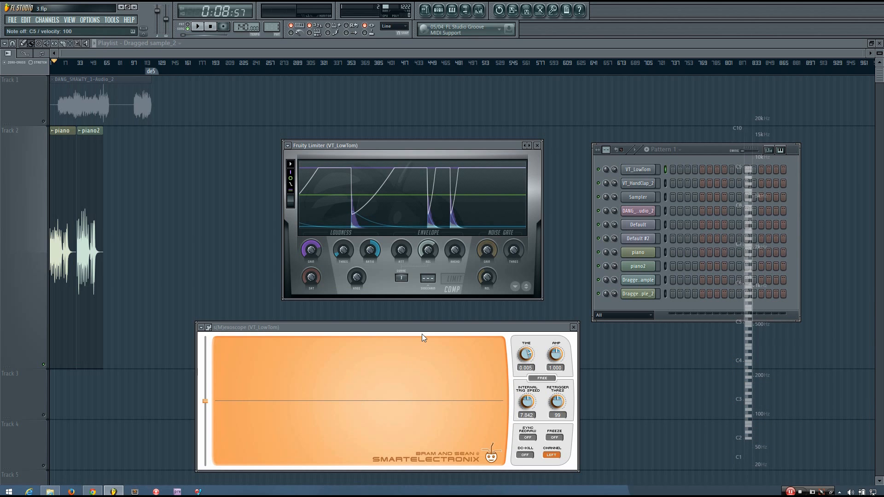
key(q)
key(q)
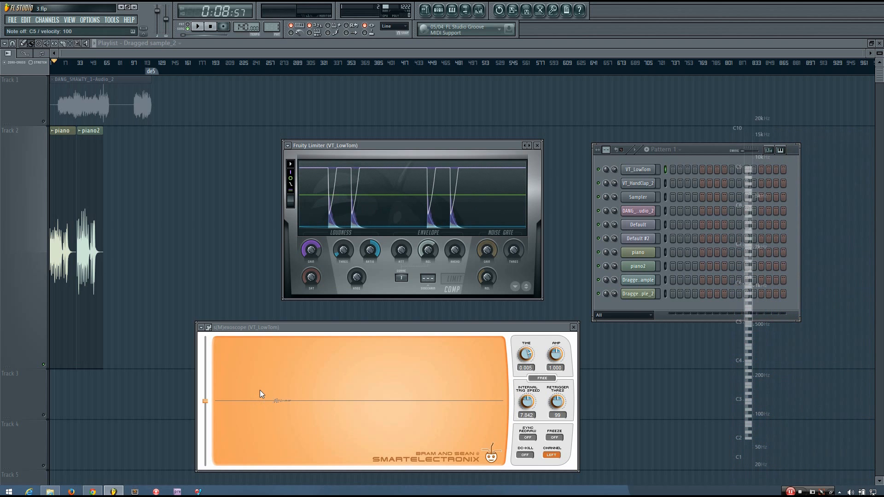
Switch from a long release time back to a shorter one, playing the low tom at each setting
click(431, 249)
key(z)
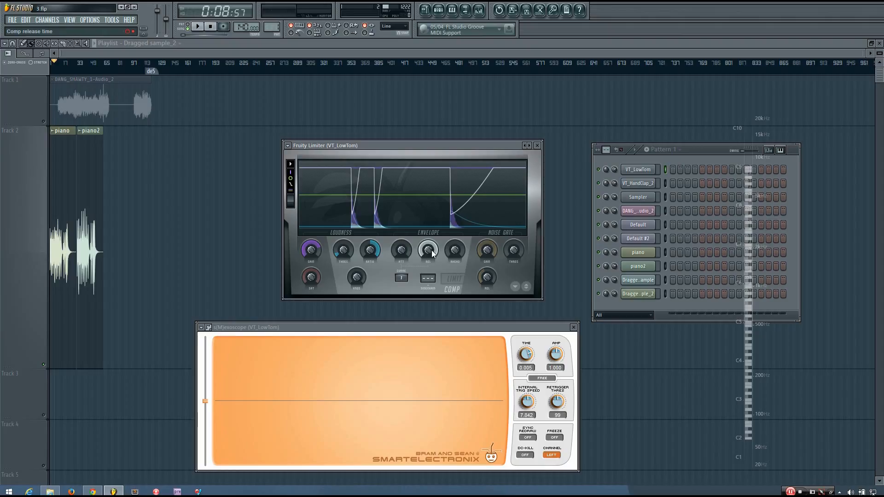
drag(430, 255, 430, 251)
key(z)
key(z)
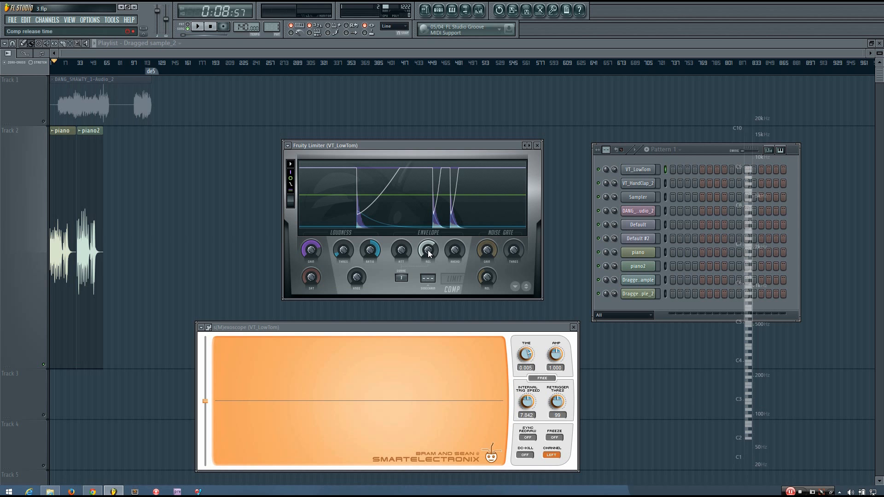
key(q)
key(q)
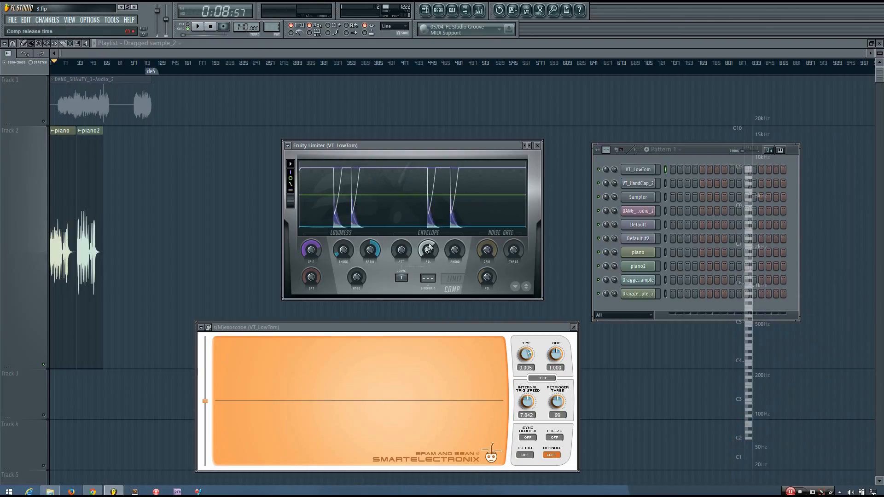
Lower the release time strongly and play the low tom repeatedly
drag(428, 249, 428, 267)
key(z)
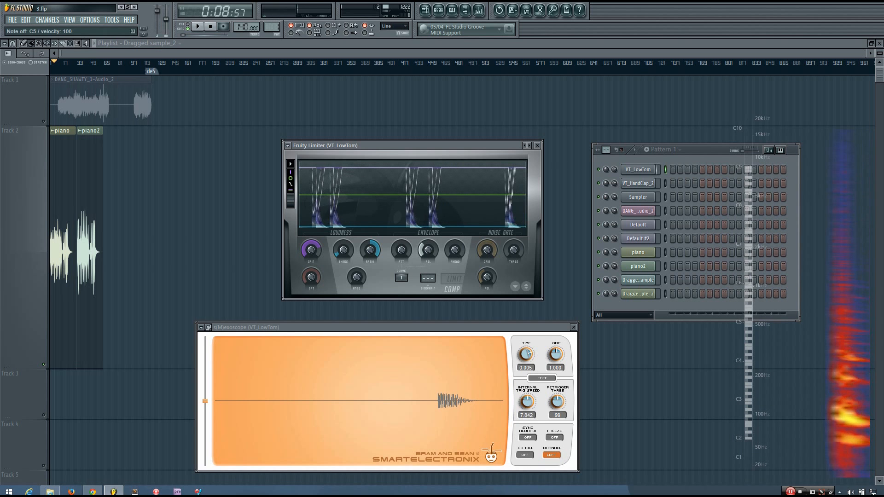
key(z)
key(z)
key(z)
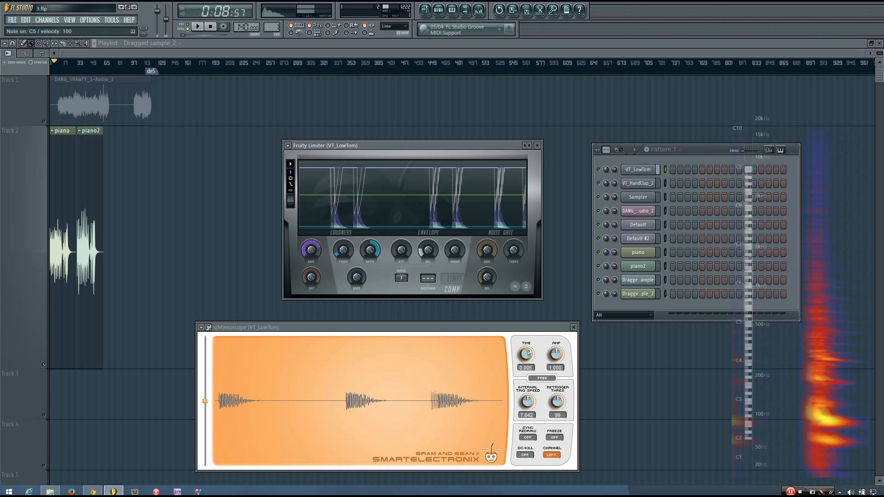
key(z)
key(z)
Shorten the release time toward its minimum and raise it to 5.56 ms, playing the low tom at both settings
drag(428, 250, 428, 260)
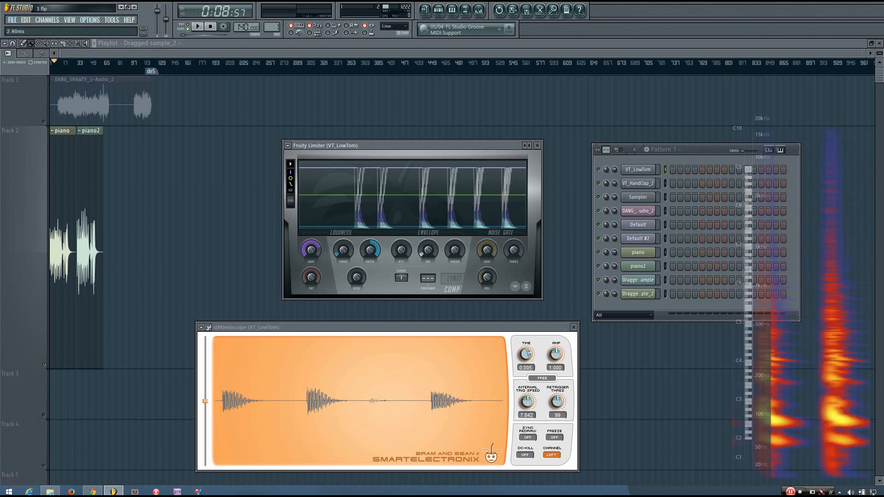
key(z)
key(z)
key(z)
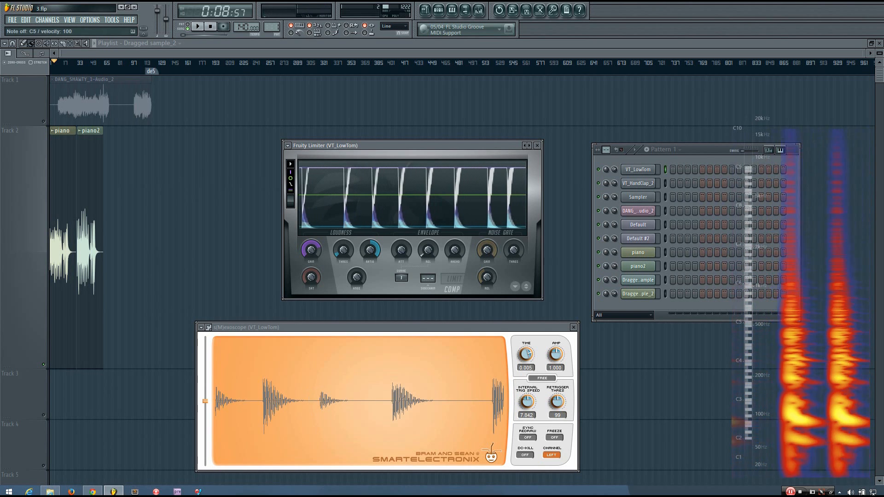
drag(428, 250, 428, 245)
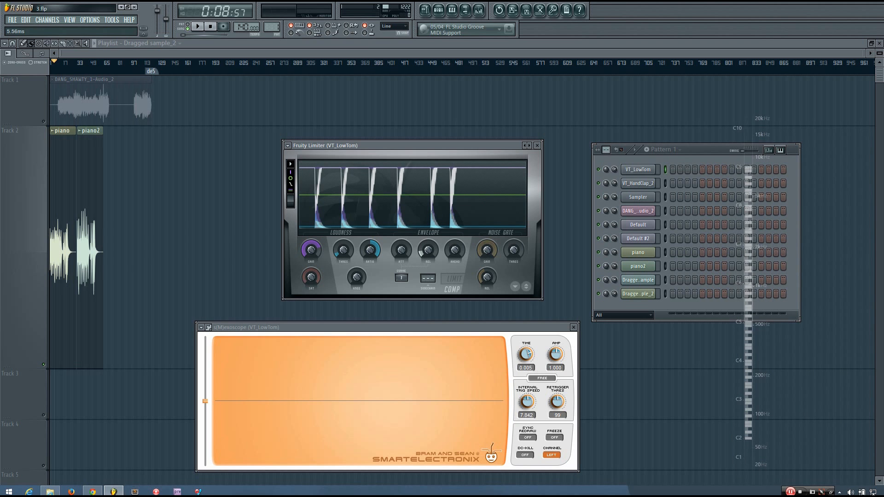
key(z)
key(z)
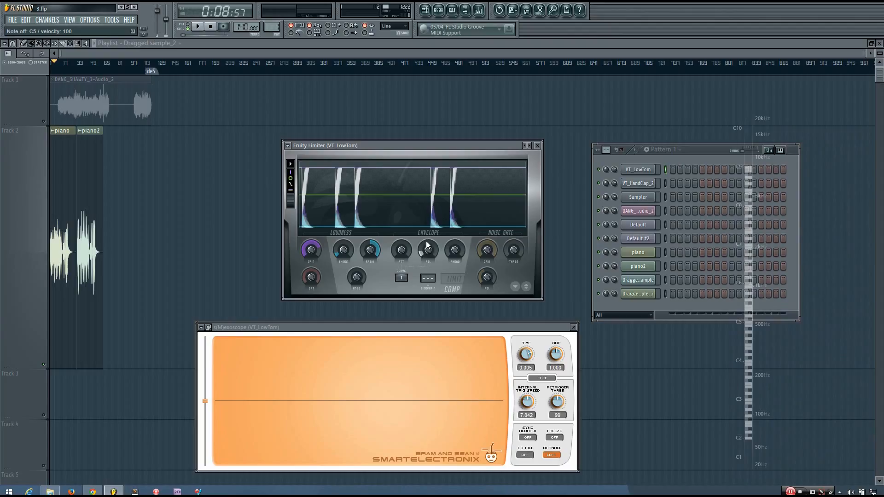
Vary the attack and release times in turn, play the low tom twice with both short, and lengthen the release
click(401, 255)
drag(400, 256, 403, 248)
drag(428, 250, 429, 251)
drag(403, 252, 403, 262)
drag(429, 252, 429, 280)
key(q)
key(q)
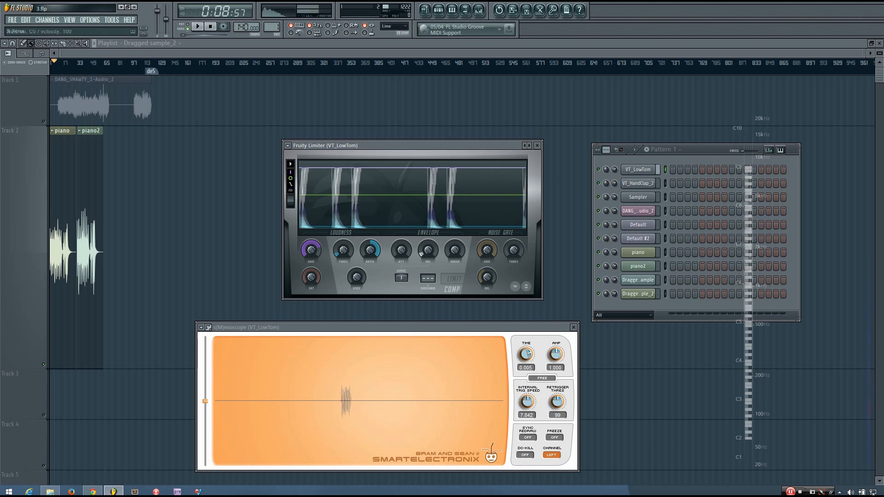
drag(429, 252, 429, 224)
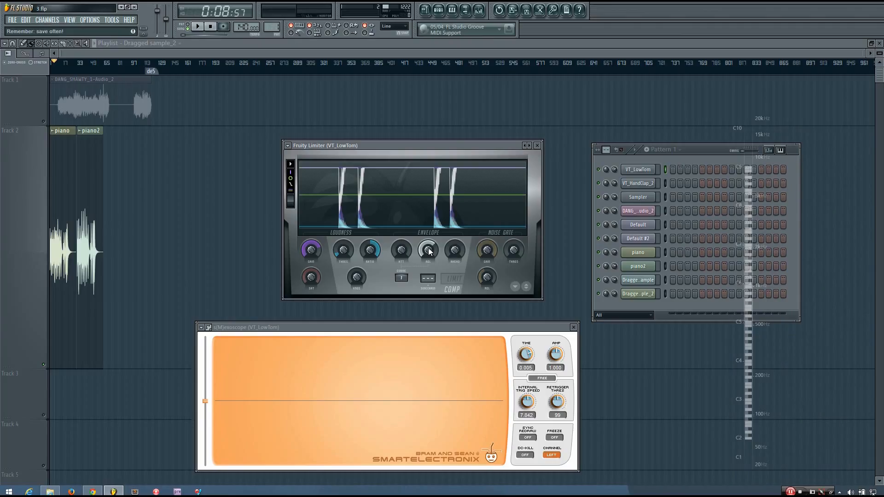
Reposition the Fruity Limiter window and try the envelope's curve setting
drag(460, 145, 433, 144)
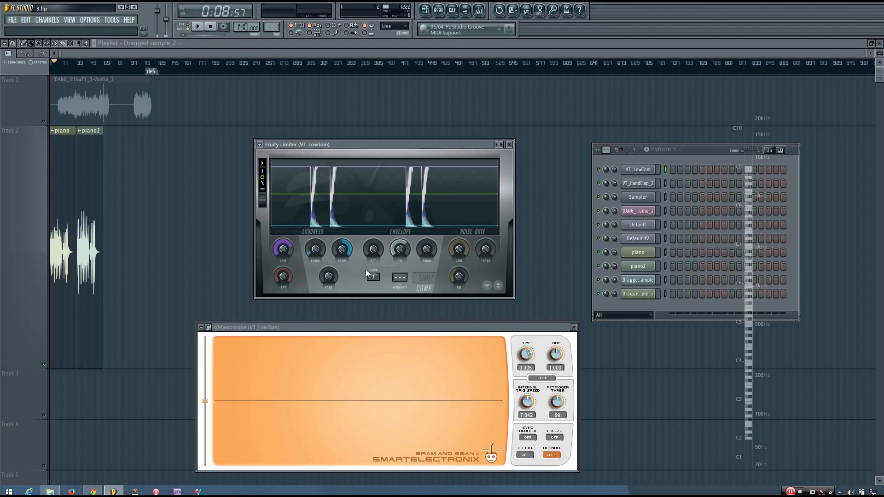
drag(374, 277, 374, 273)
drag(461, 144, 443, 149)
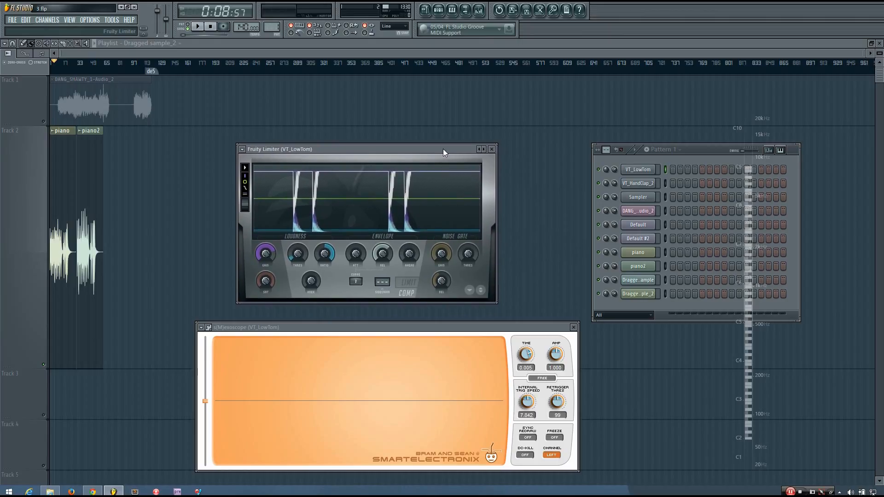